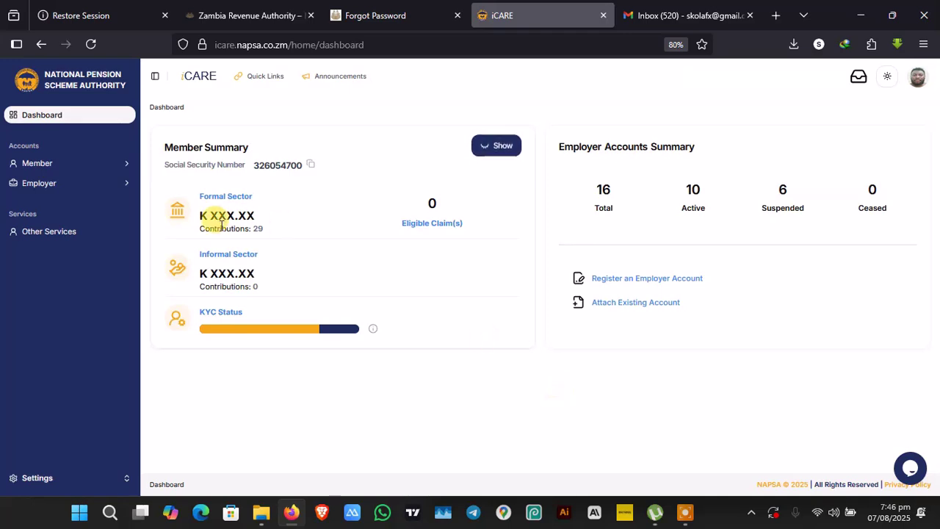
# Go to the Employer Returns page via the sidebar's Employer section.
pyautogui.click(103, 185)
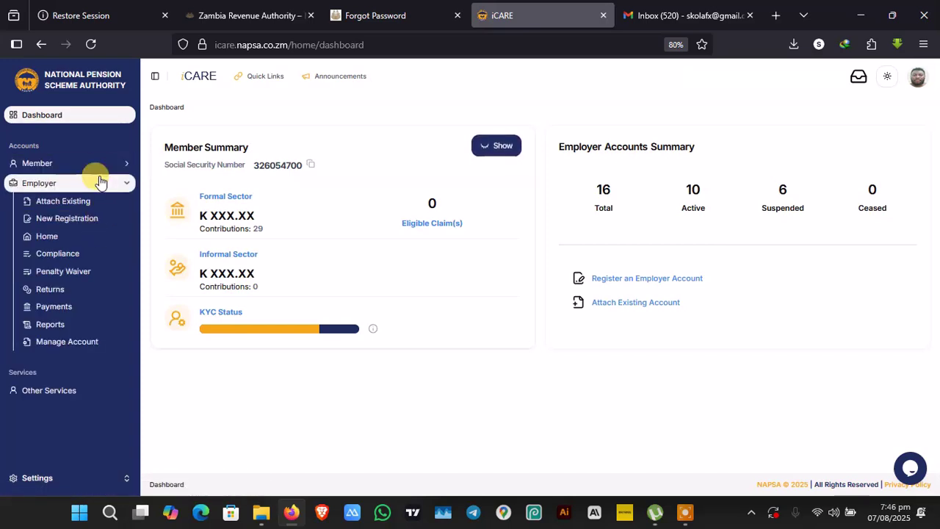
pyautogui.click(97, 290)
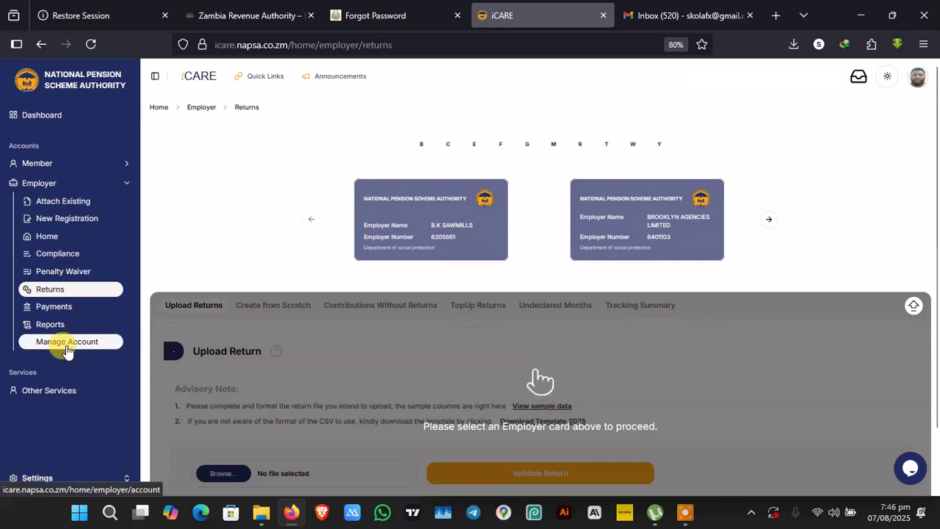
# Open Employer Reports and advance the employer carousel to Eurianah General Dealers.
pyautogui.click(50, 323)
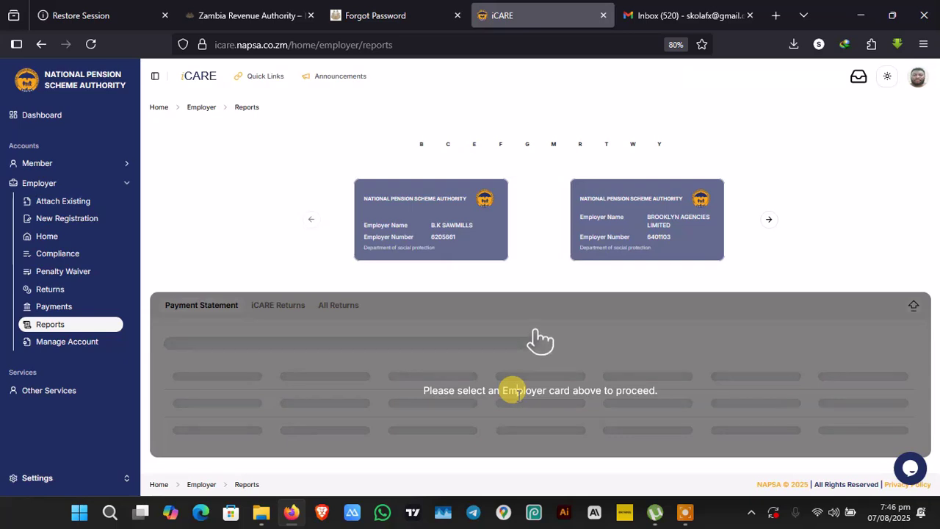
pyautogui.doubleClick(751, 313)
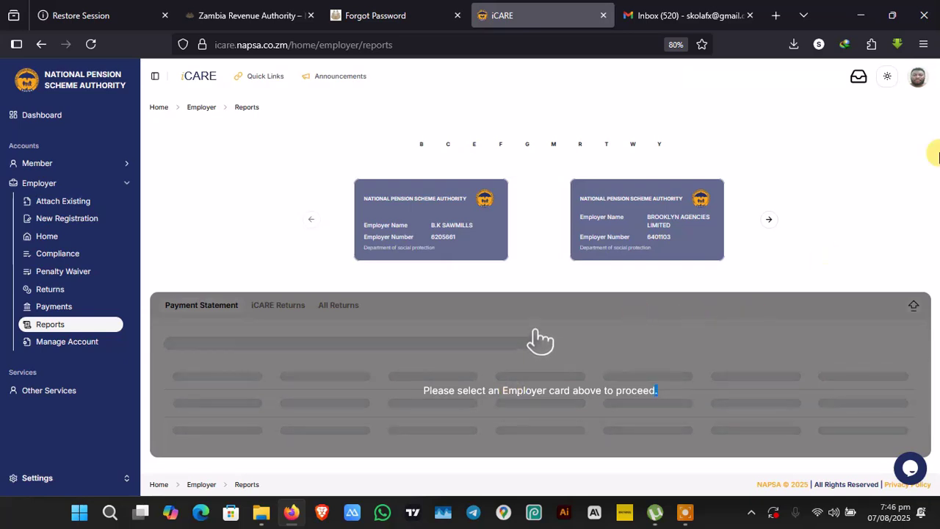
pyautogui.click(534, 345)
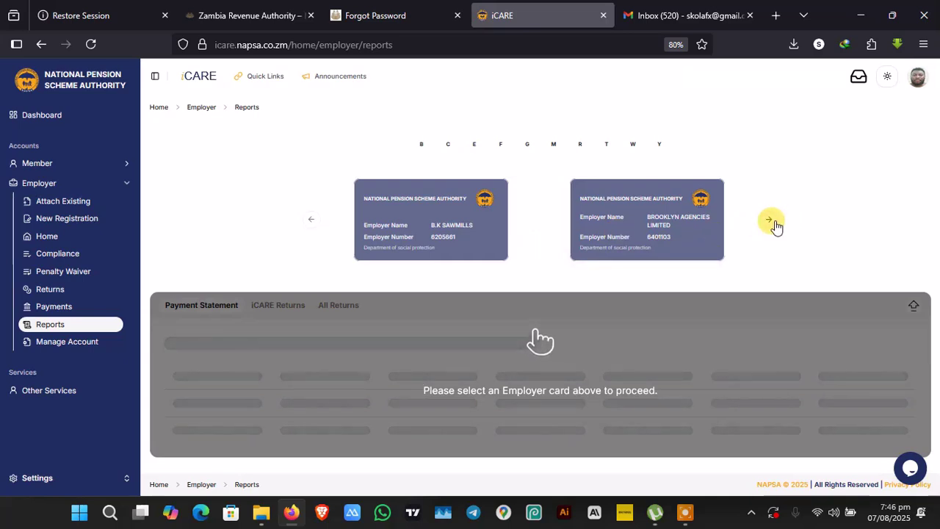
pyautogui.click(771, 221)
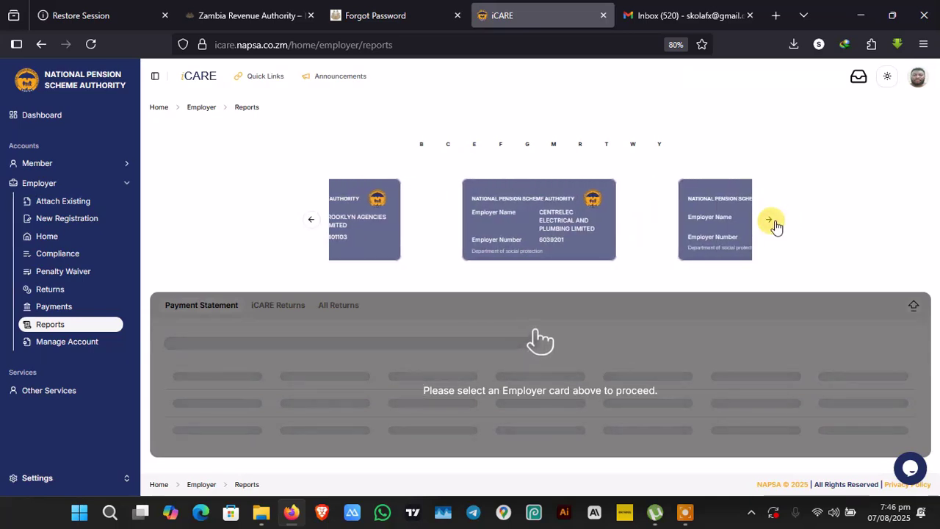
pyautogui.click(771, 222)
pyautogui.click(771, 221)
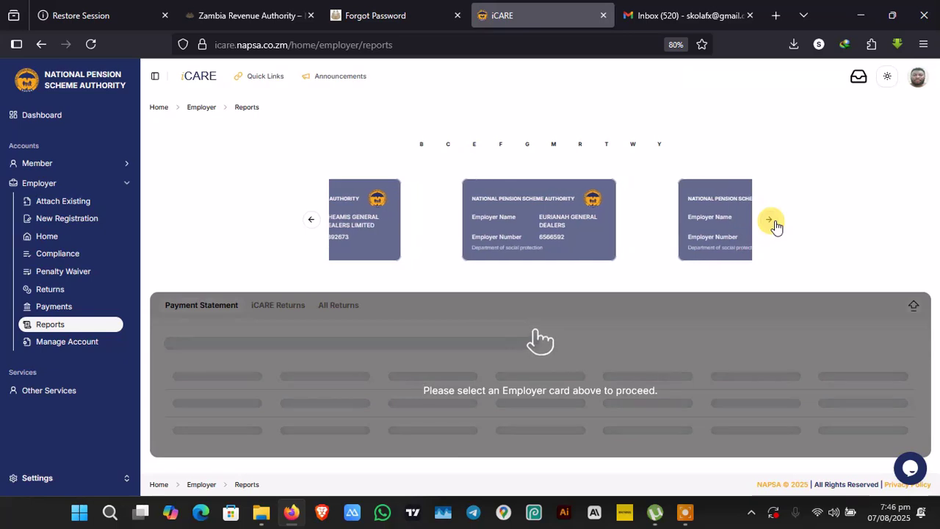
# Select Eurianah General Dealers and list its All Returns, each Success with amount 80.
pyautogui.click(358, 222)
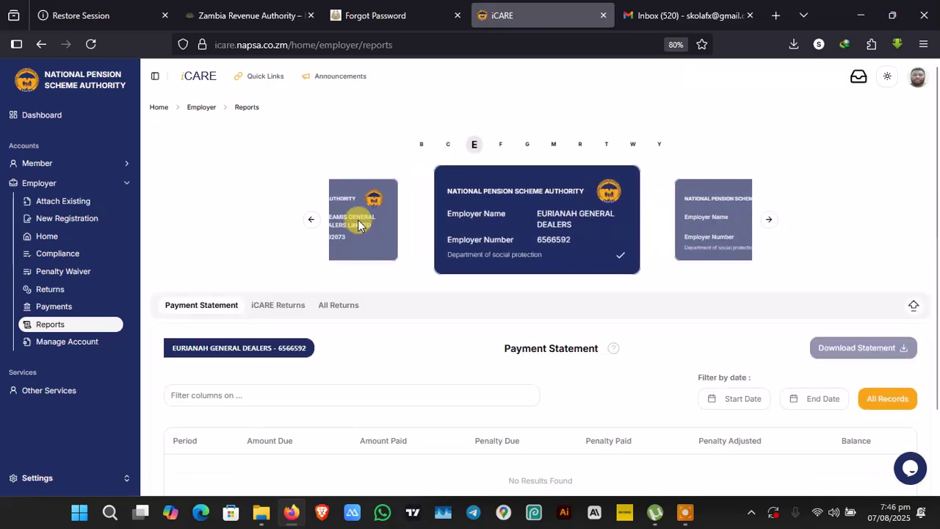
pyautogui.click(282, 310)
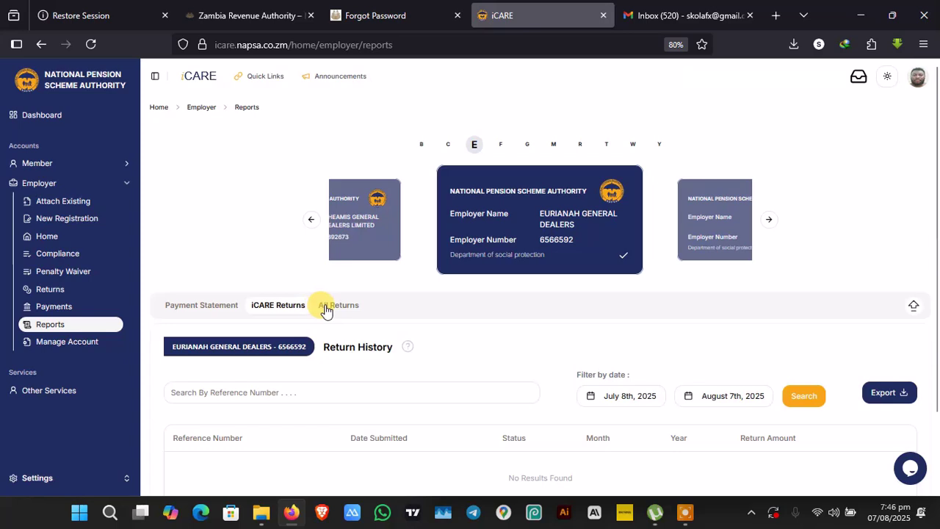
pyautogui.scroll(-2, 921, 382)
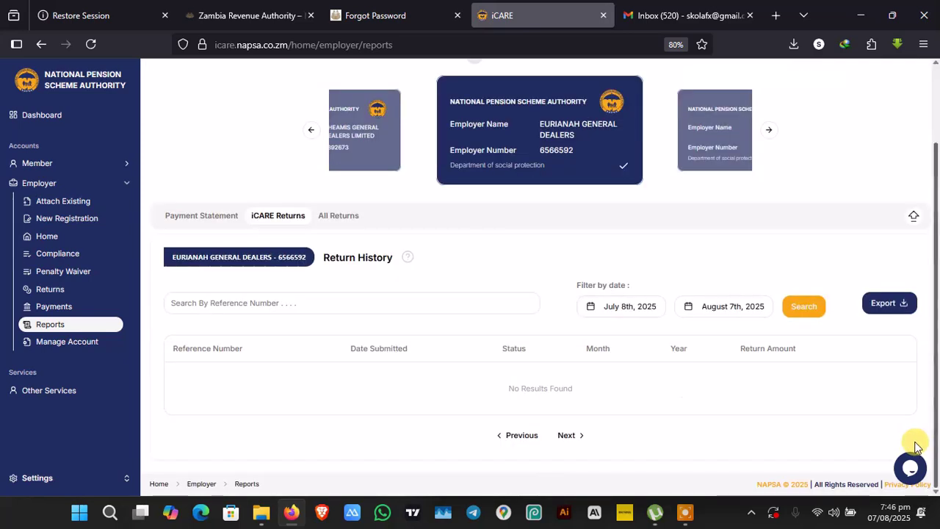
pyautogui.click(334, 217)
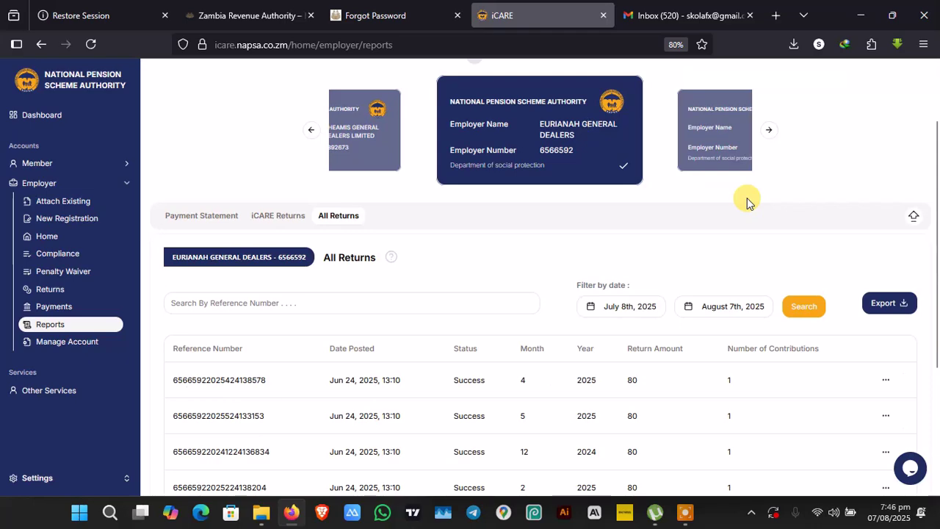
pyautogui.scroll(-3, 929, 304)
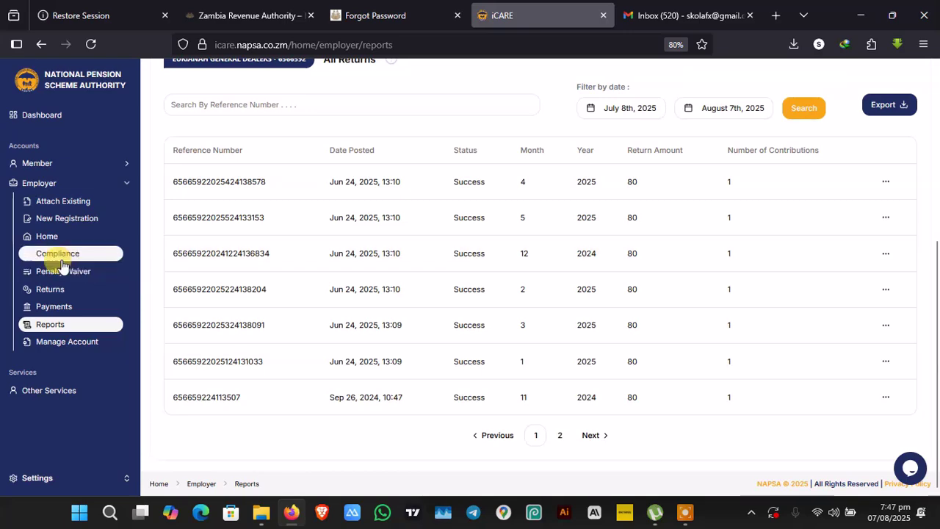
# Start a new return under Create from Scratch, ready at the SSN / NRC field.
pyautogui.click(55, 289)
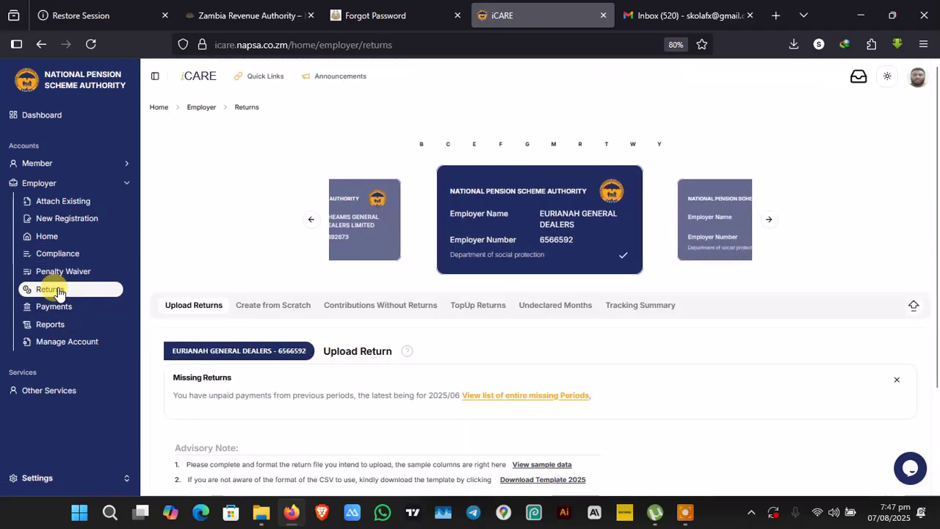
pyautogui.click(297, 312)
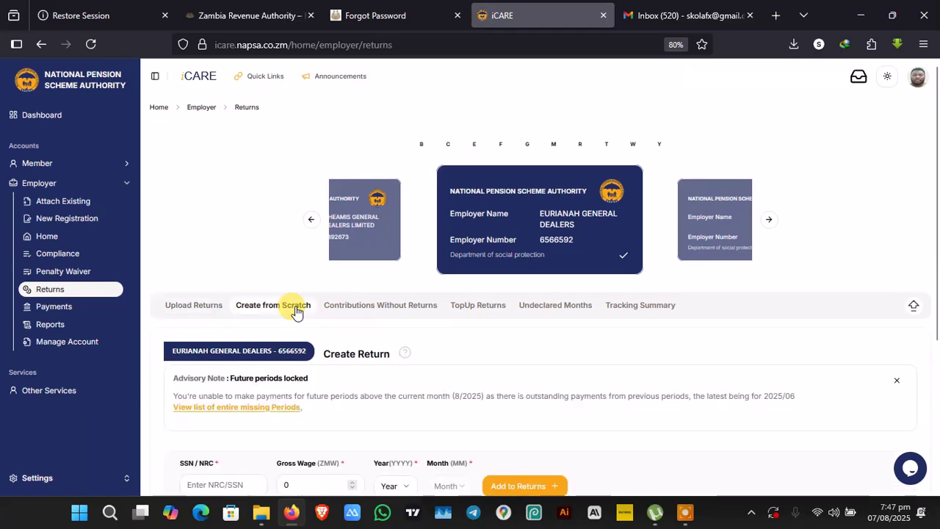
pyautogui.scroll(-3, 929, 275)
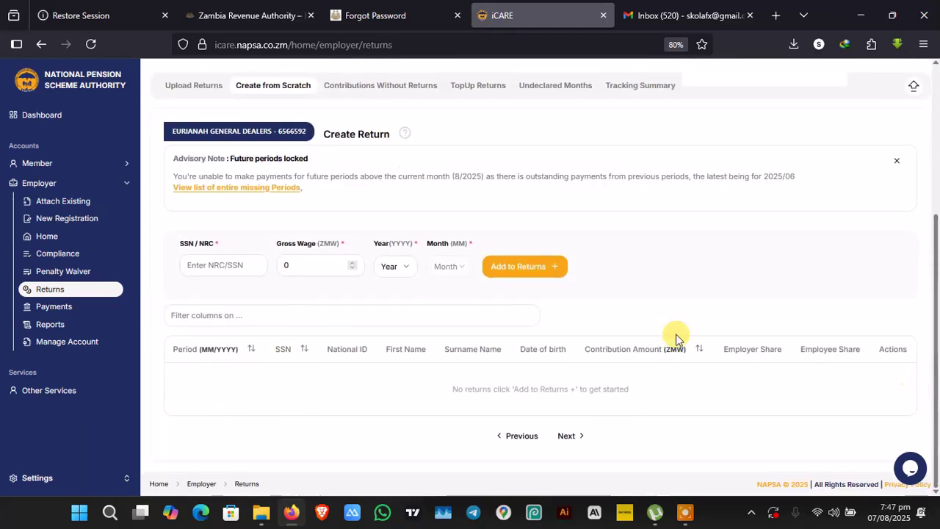
pyautogui.click(230, 265)
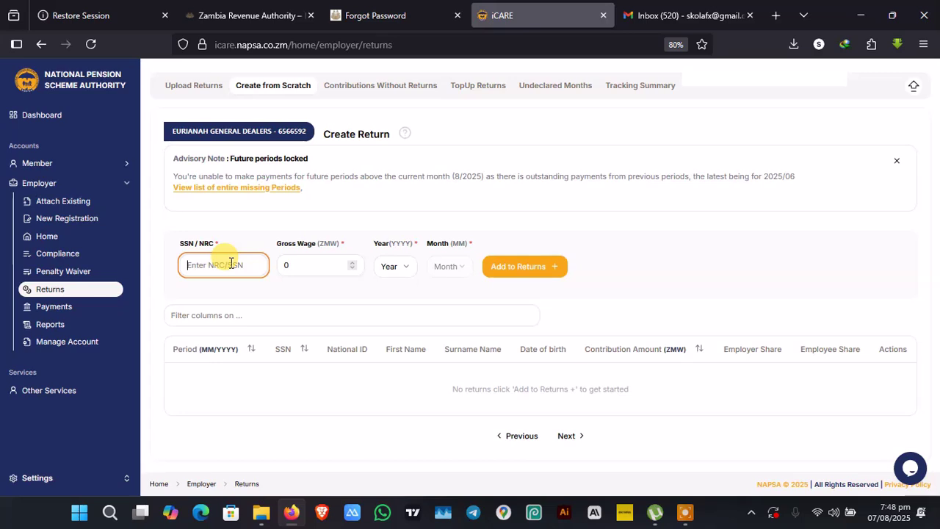
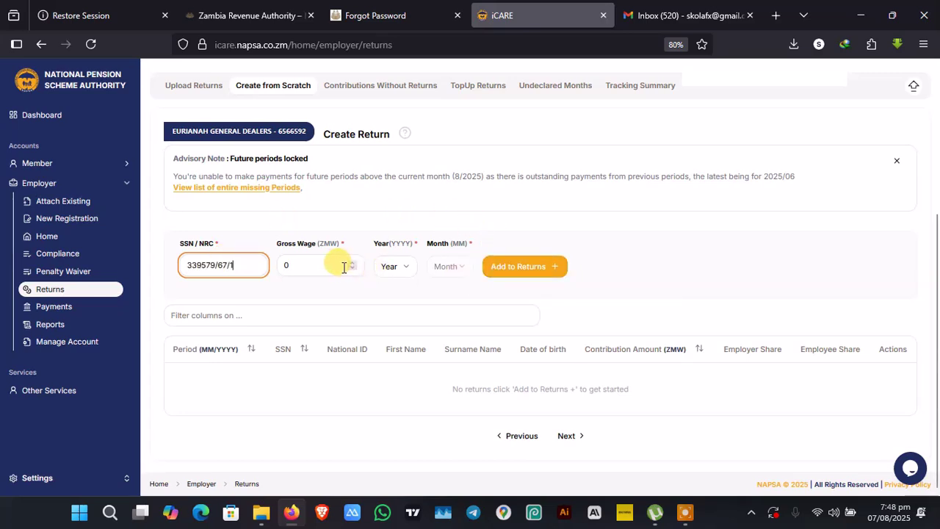
# Paste the member's NRC and enter a gross wage of 800.
pyautogui.click(344, 268)
pyautogui.press('BackSpace')
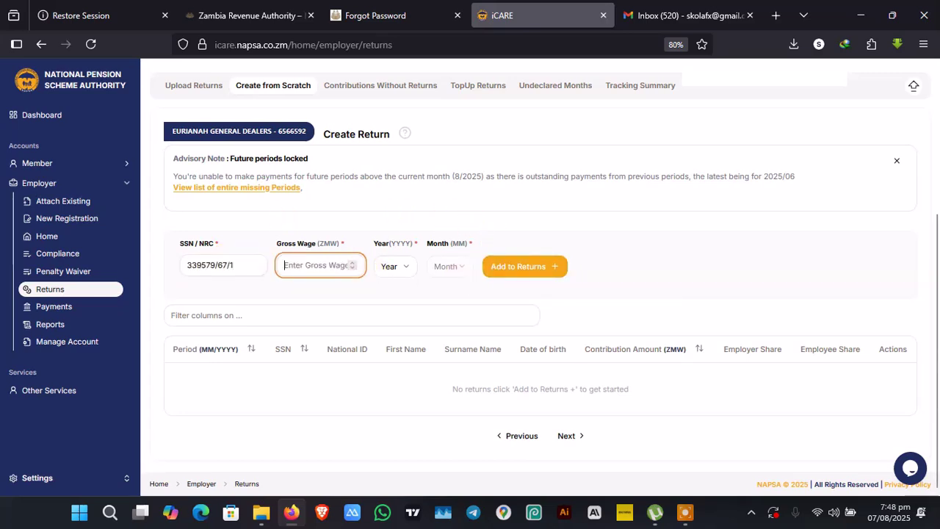
pyautogui.write('8000')
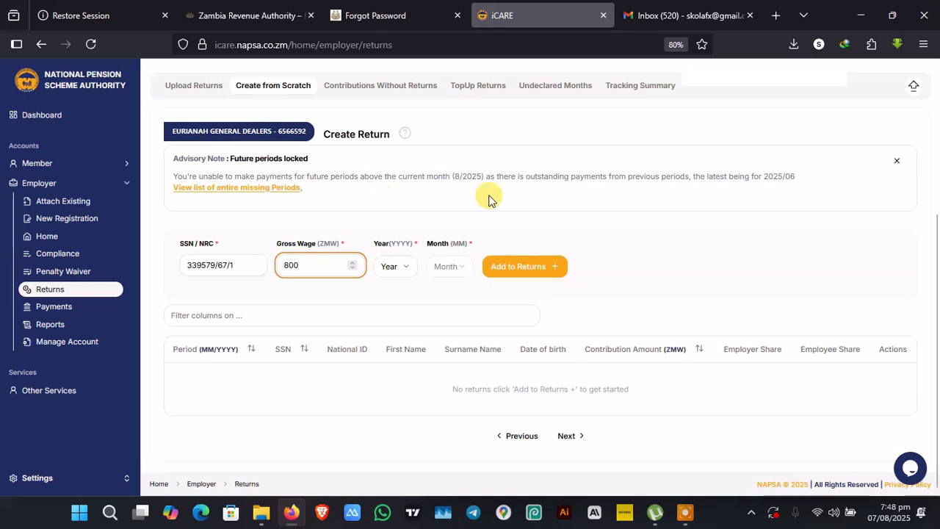
# Add and confirm the June 2025 return line, giving an 80.00 contribution split 40/40.
pyautogui.click(399, 269)
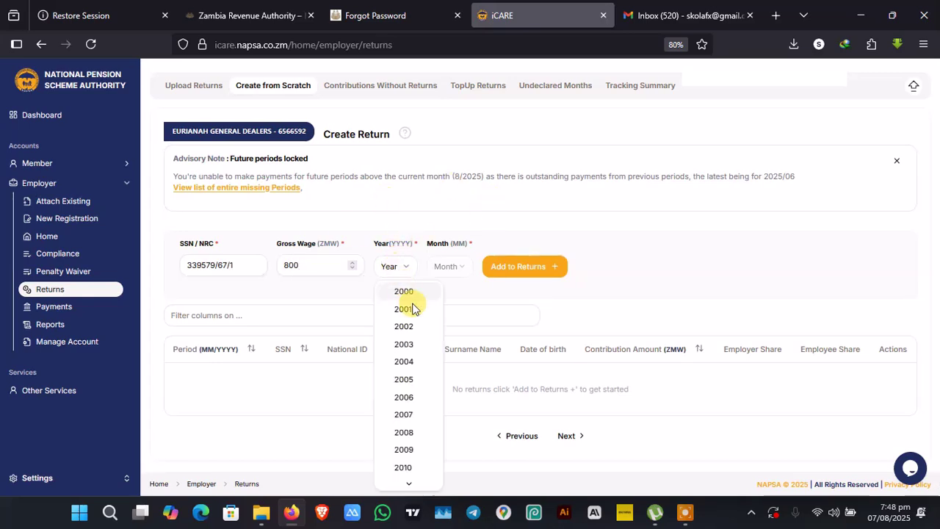
pyautogui.moveTo(405, 485)
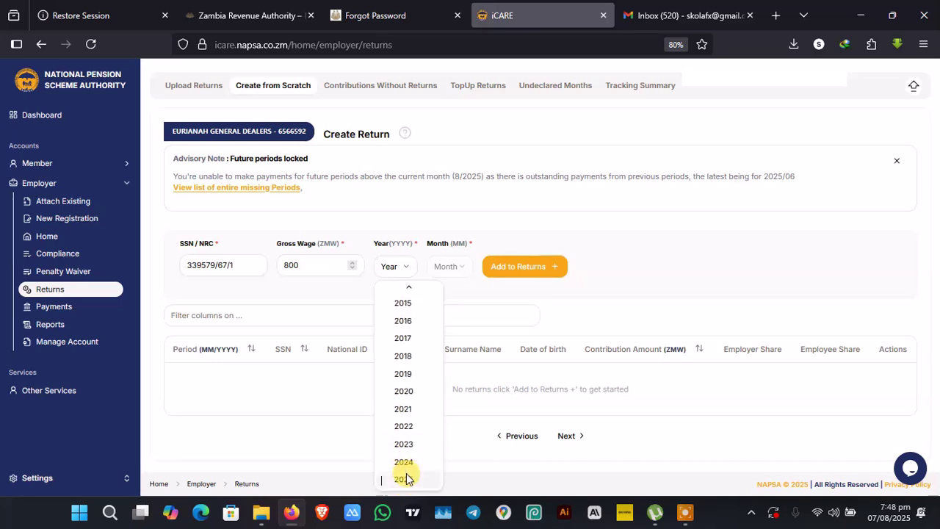
pyautogui.click(406, 480)
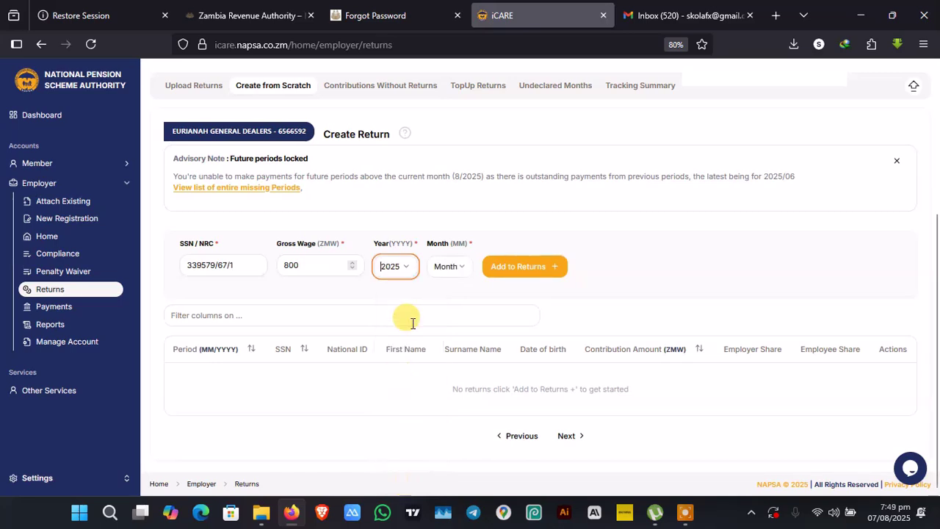
pyautogui.click(450, 266)
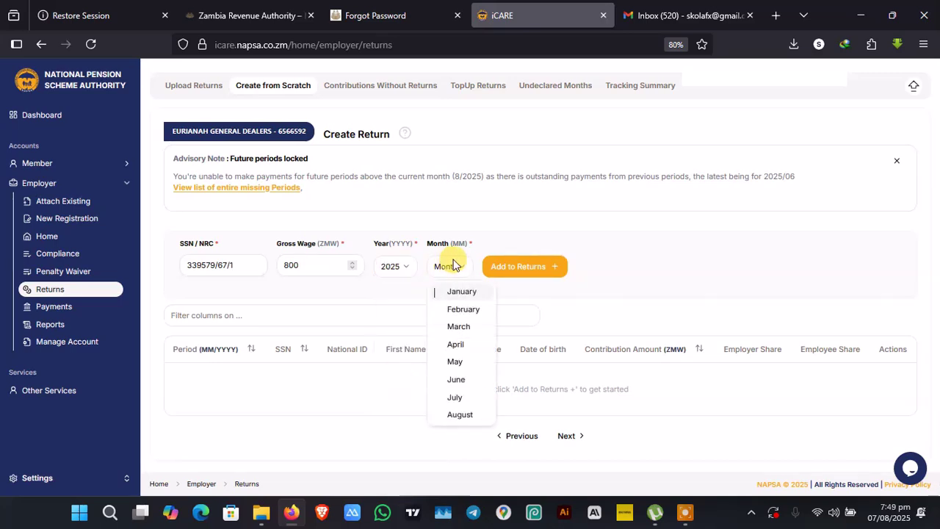
pyautogui.click(465, 380)
pyautogui.click(517, 267)
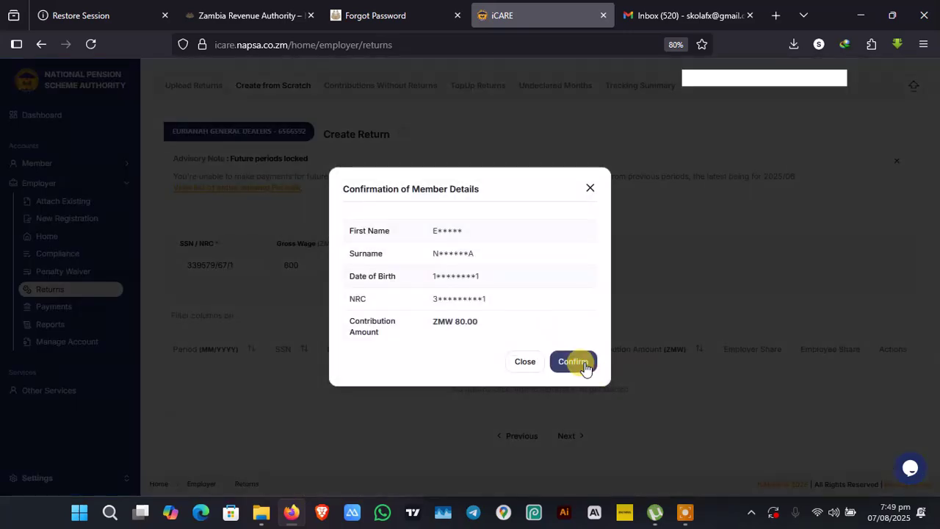
pyautogui.click(581, 362)
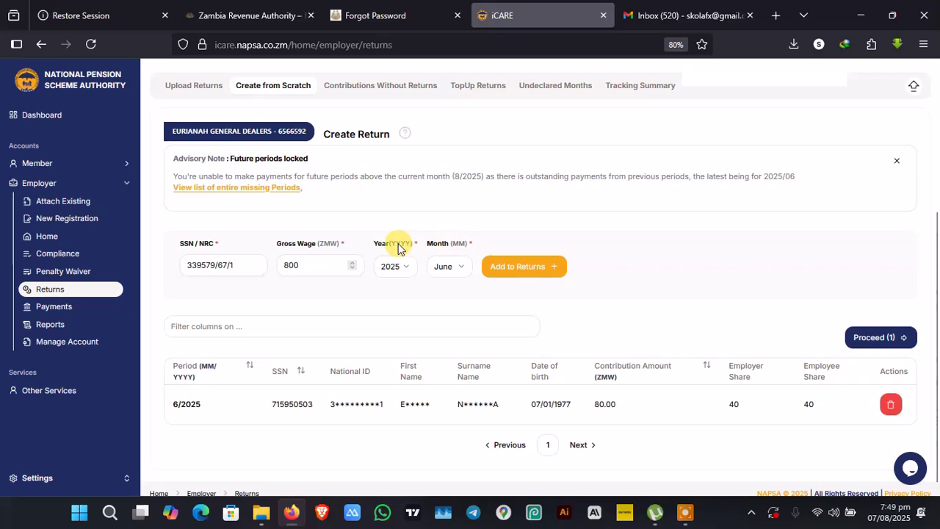
# Add and confirm a July 2025 line with the same 800 wage, then review both rows.
pyautogui.click(441, 269)
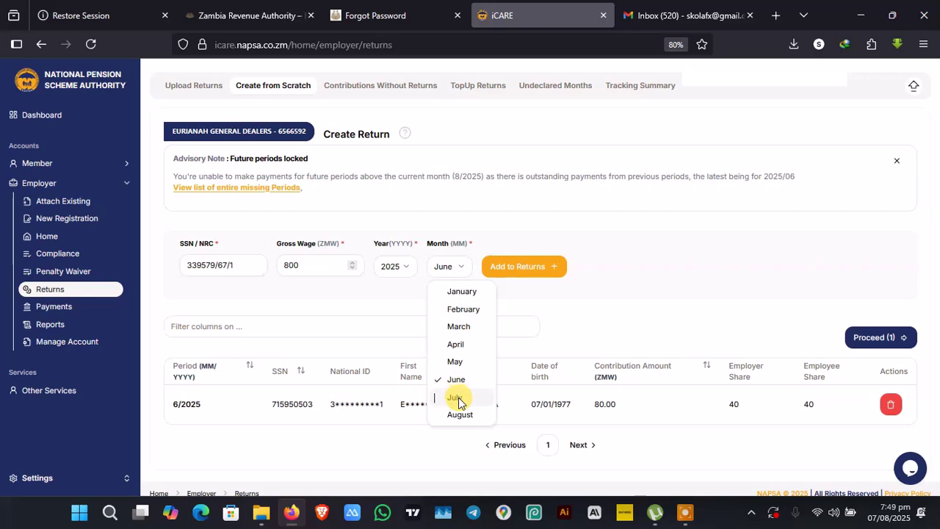
pyautogui.click(456, 398)
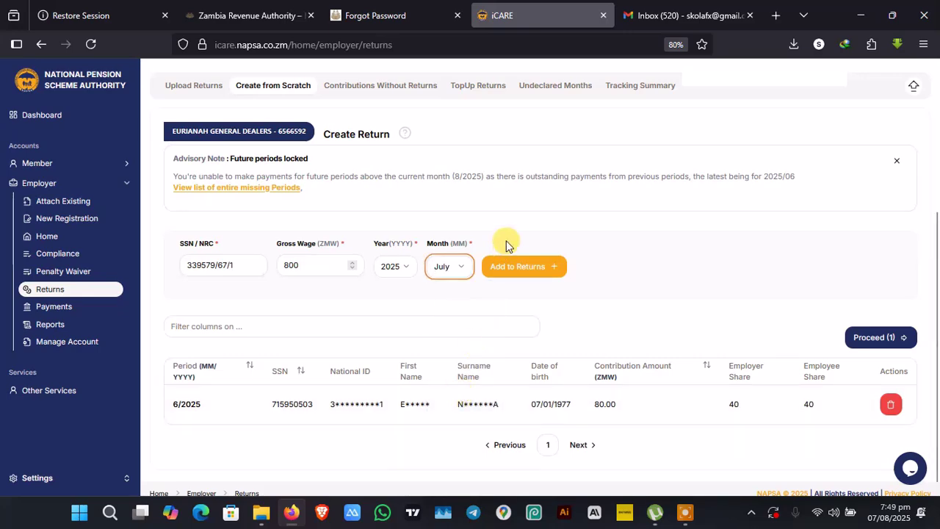
pyautogui.click(516, 266)
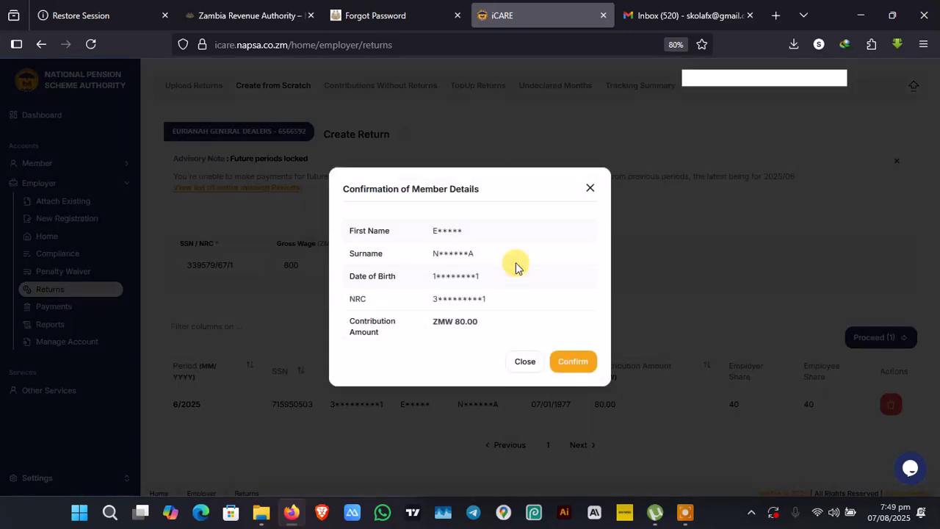
pyautogui.click(573, 361)
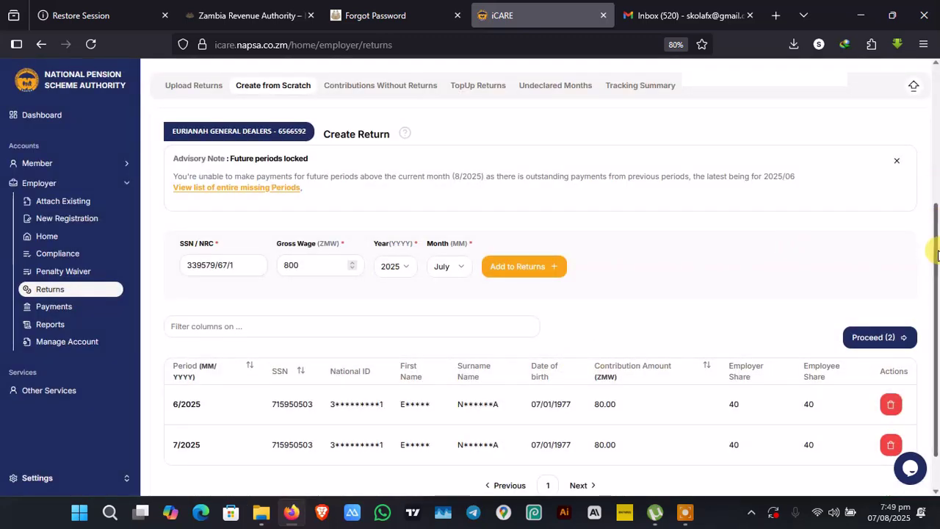
pyautogui.scroll(-3, 932, 221)
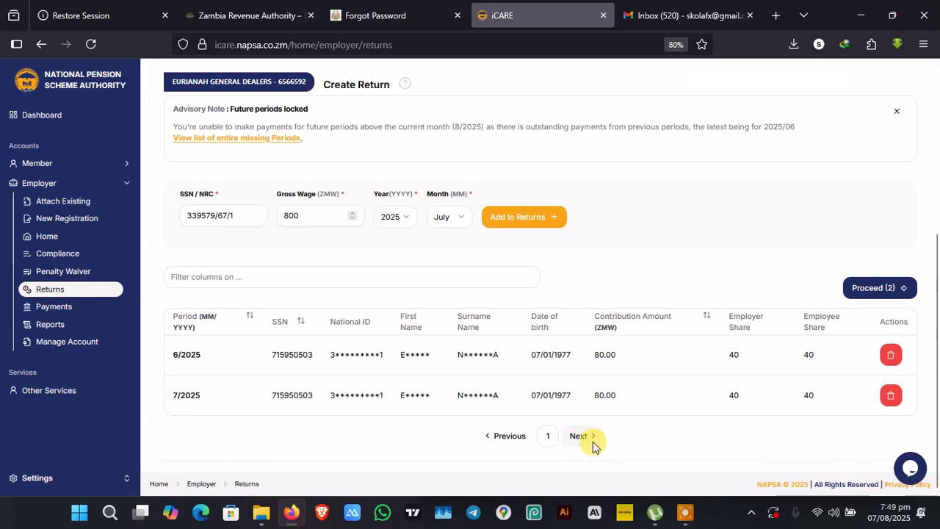
# Review the summary and submit the 6/2025 and 7/2025 returns totalling 160.00.
pyautogui.click(870, 290)
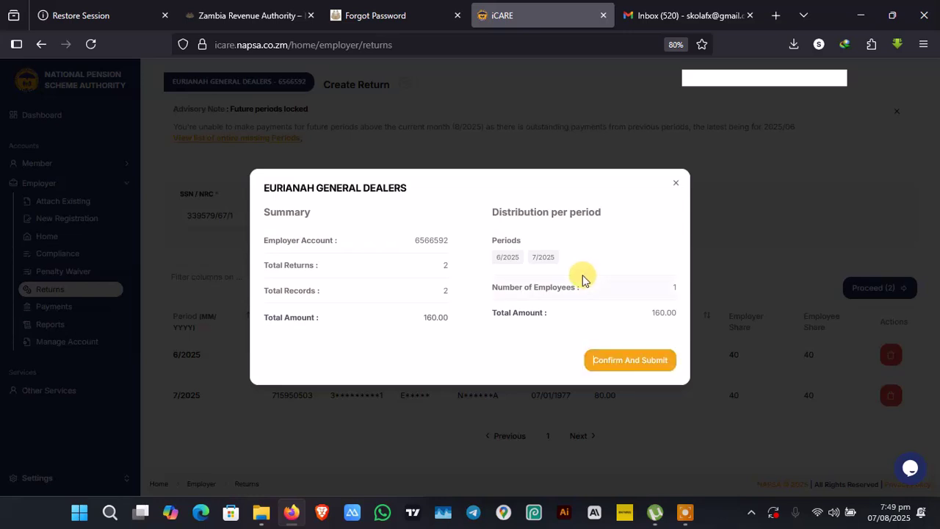
pyautogui.click(609, 359)
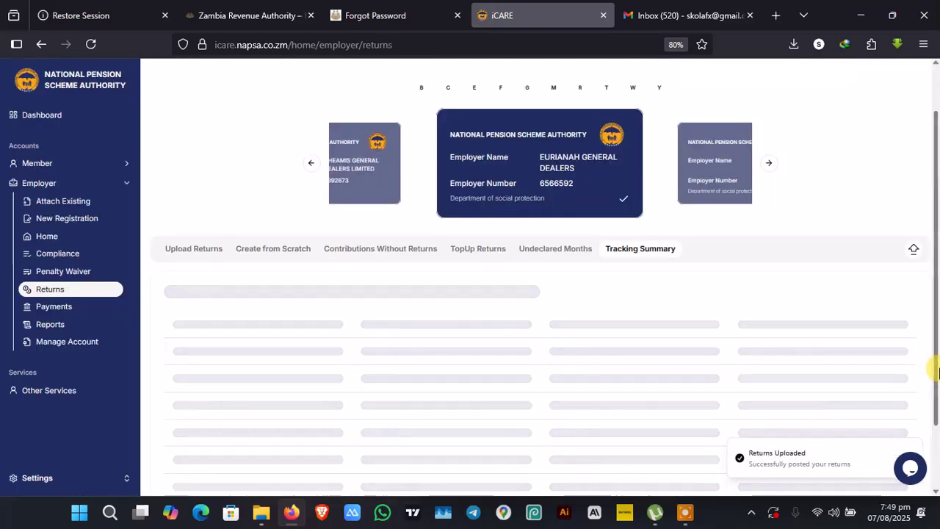
# Scroll the Tracking Summary to see 7/2025 and 6/2025 listed as Pending Submission.
pyautogui.scroll(-2, 932, 375)
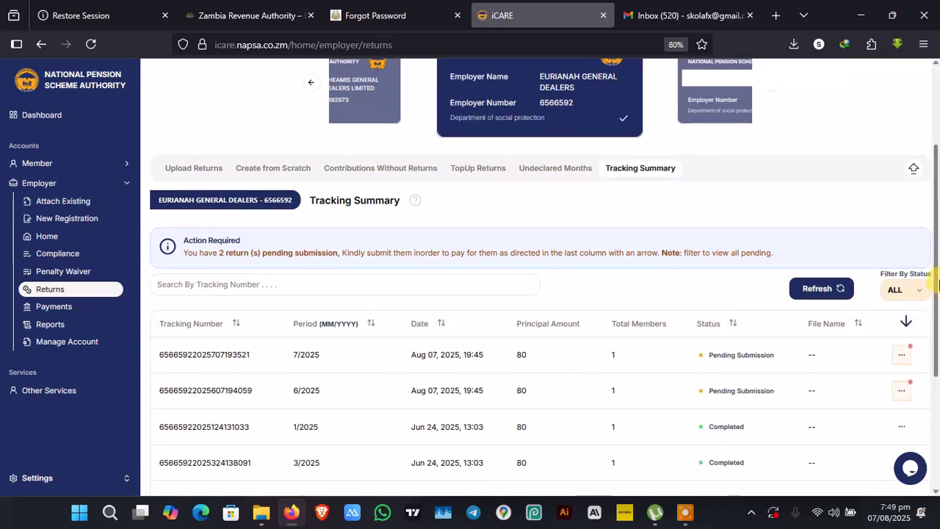
pyautogui.moveTo(938, 281); pyautogui.dragTo(938, 474)
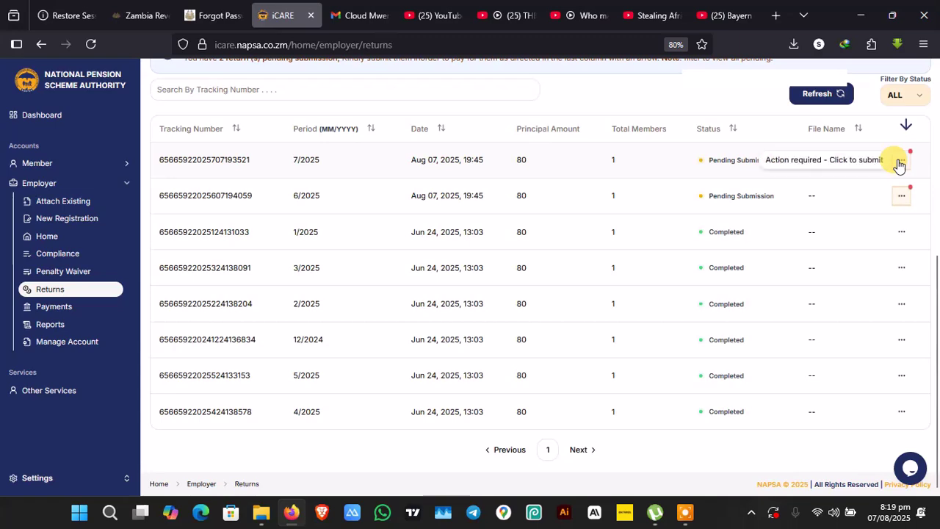
# Submit the 7/2025 and 6/2025 returns for payment from each row's Actions menu.
pyautogui.scroll(1, 898, 165)
pyautogui.click(900, 245)
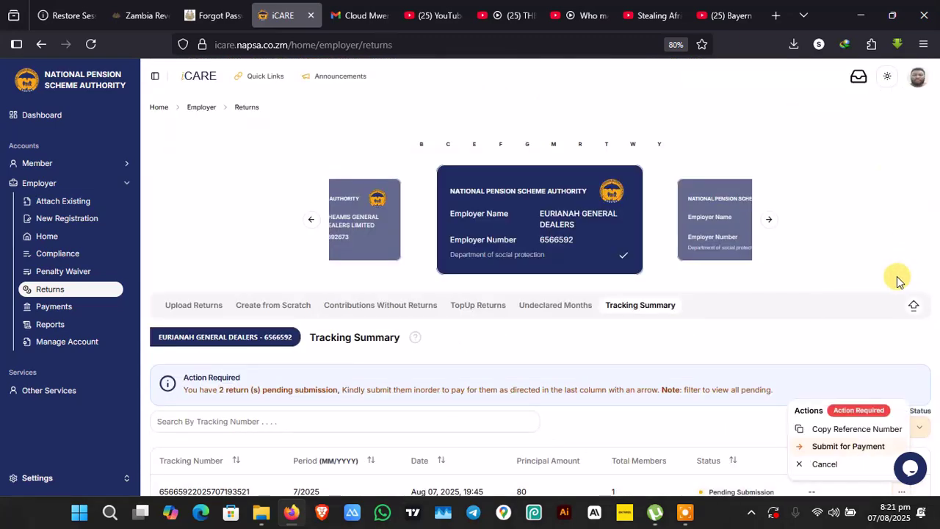
pyautogui.click(840, 447)
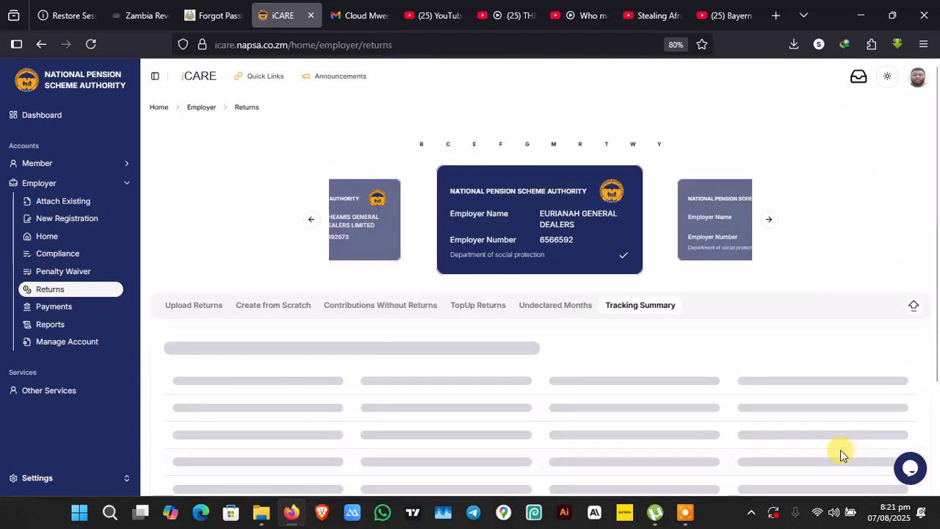
pyautogui.scroll(-2, 937, 352)
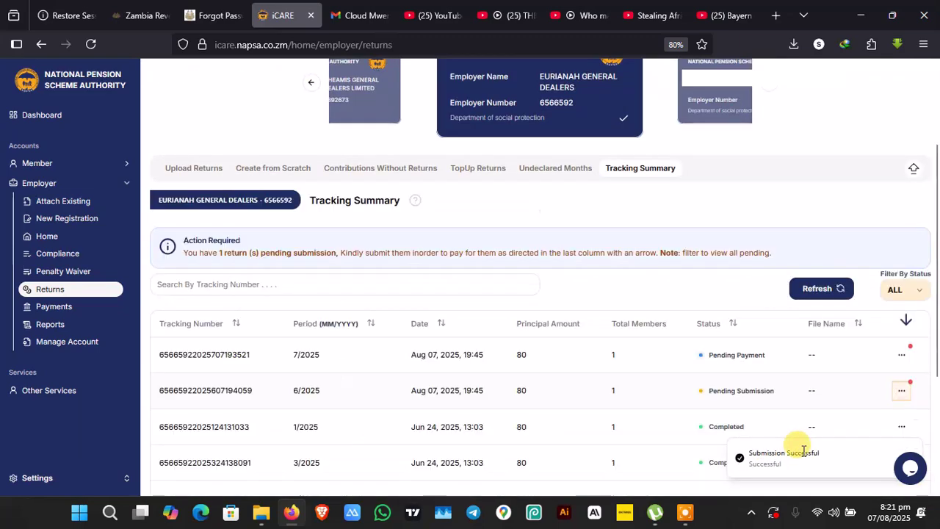
pyautogui.click(901, 397)
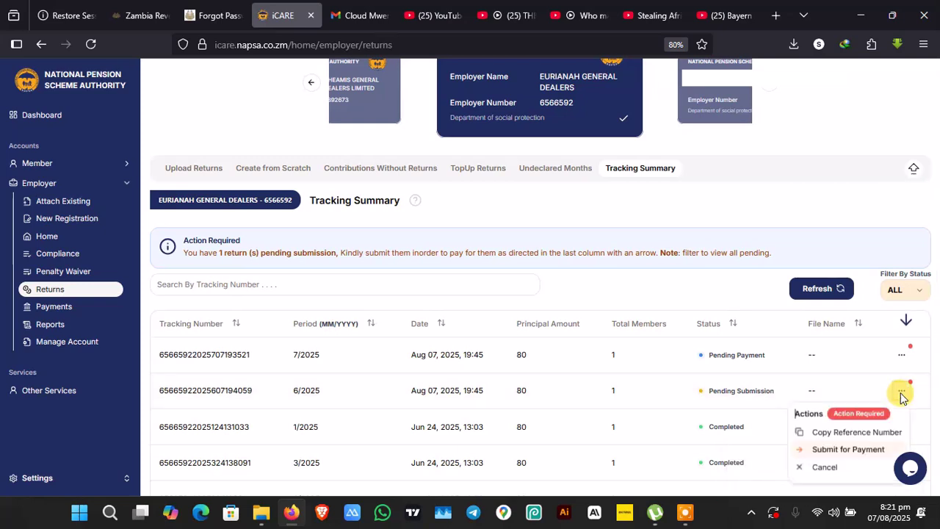
pyautogui.click(845, 450)
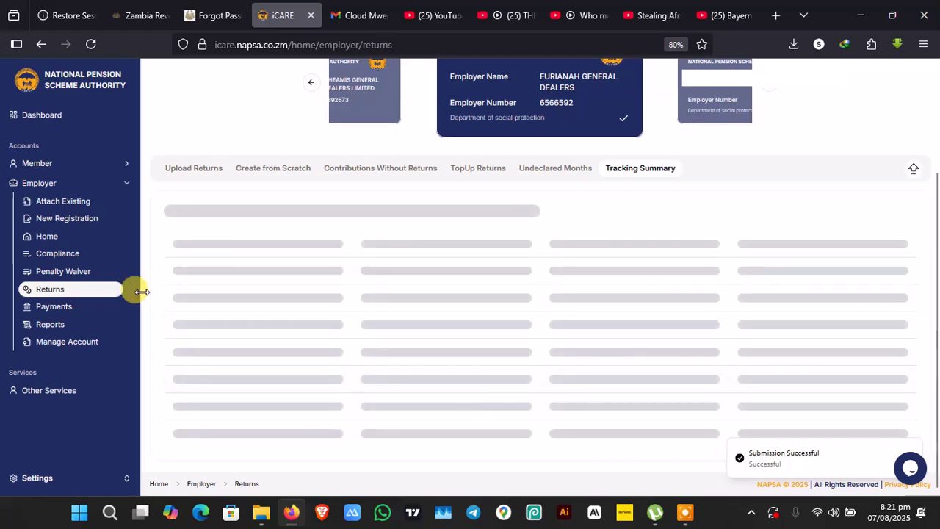
# On Payments, select the 6/2025 and 7/2025 returns and initiate a ZMW 168.00 payment.
pyautogui.click(50, 308)
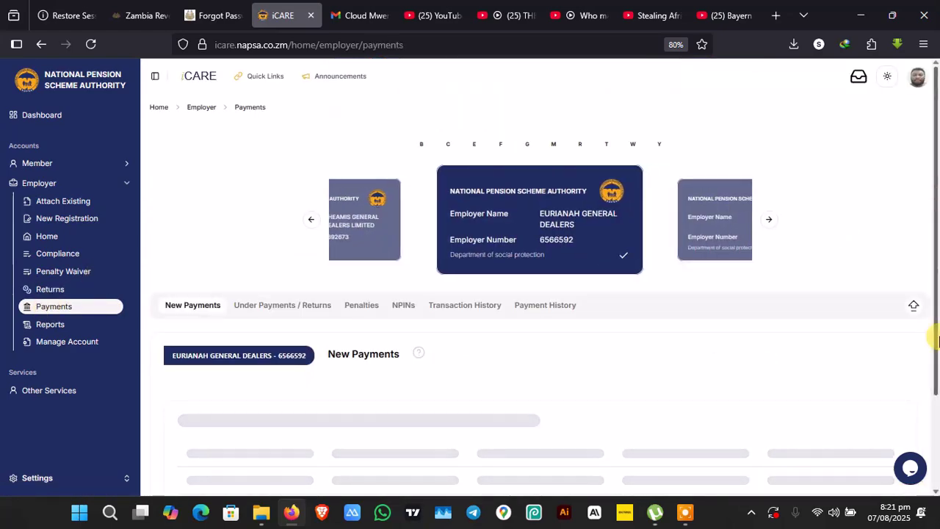
pyautogui.scroll(-3, 937, 194)
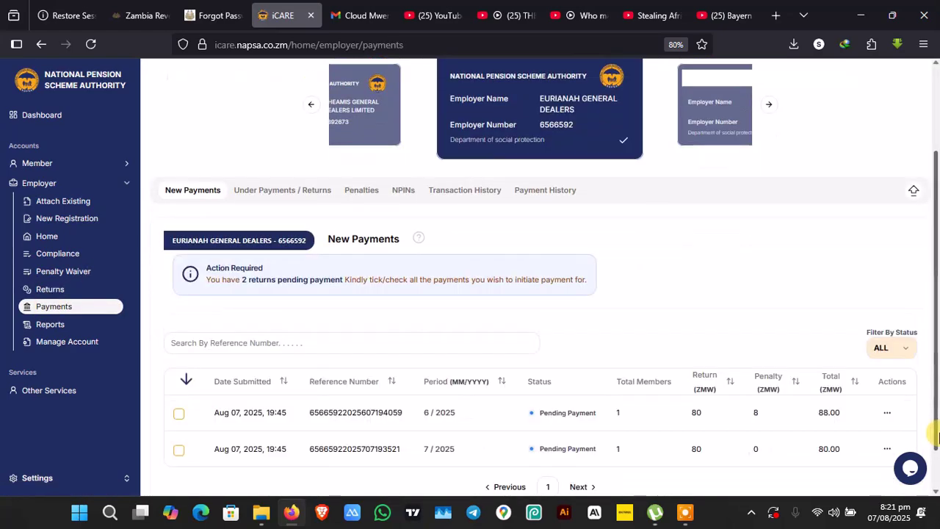
pyautogui.click(179, 414)
pyautogui.click(180, 453)
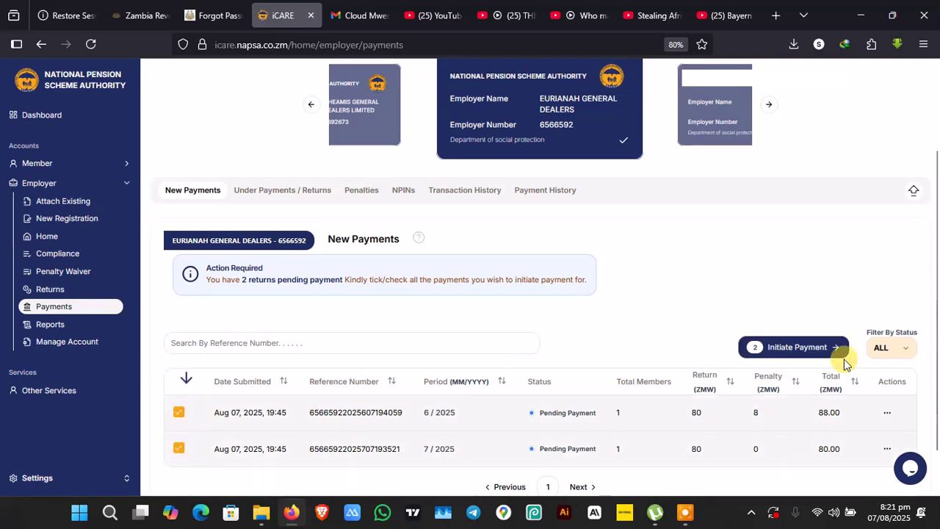
pyautogui.click(810, 347)
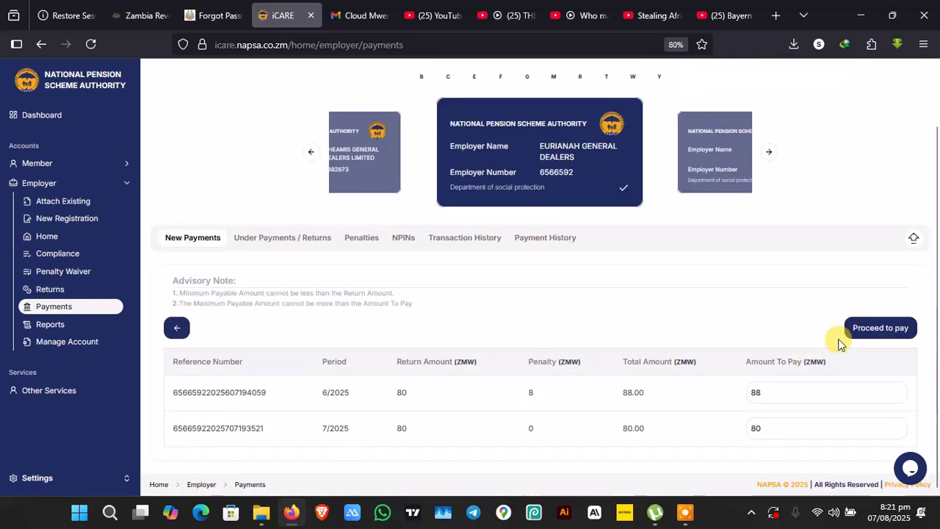
pyautogui.click(884, 327)
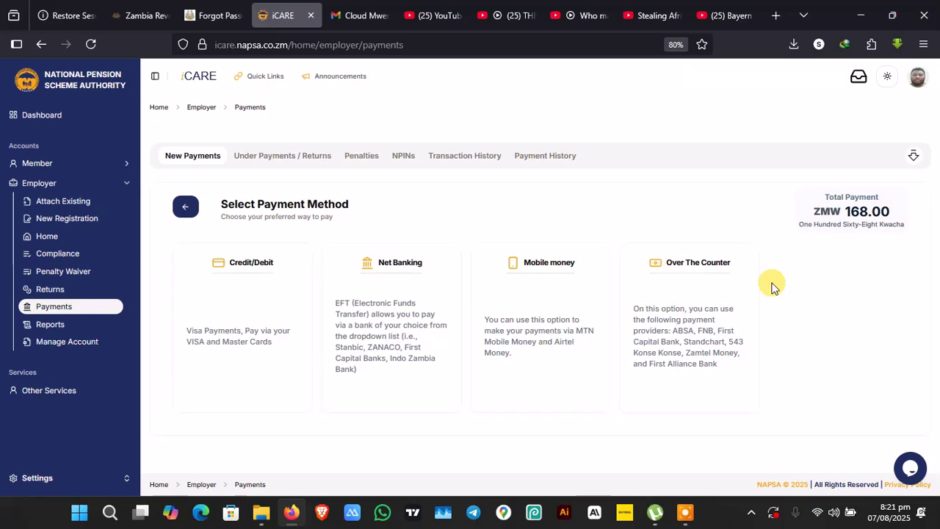
# Pay the ZMW 168 by mobile money, sending the prompt to the payer's phone number.
pyautogui.click(552, 321)
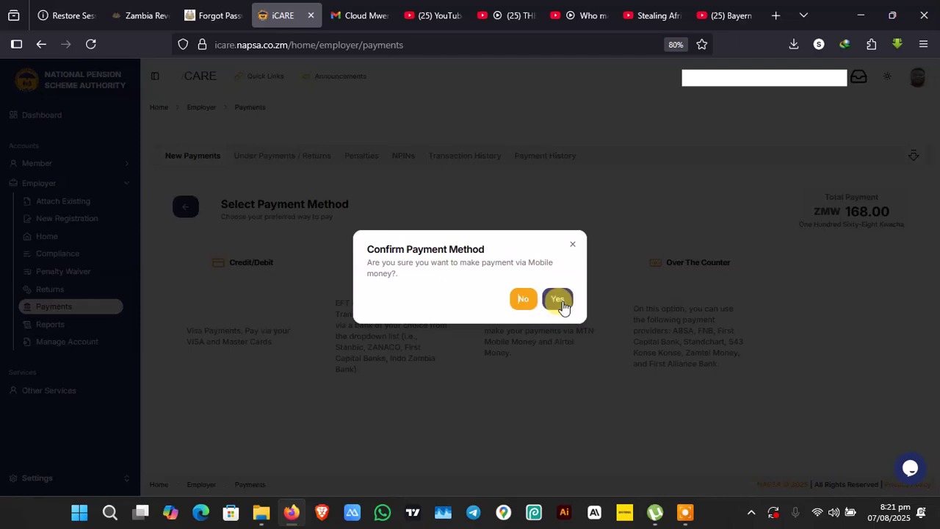
pyautogui.click(561, 301)
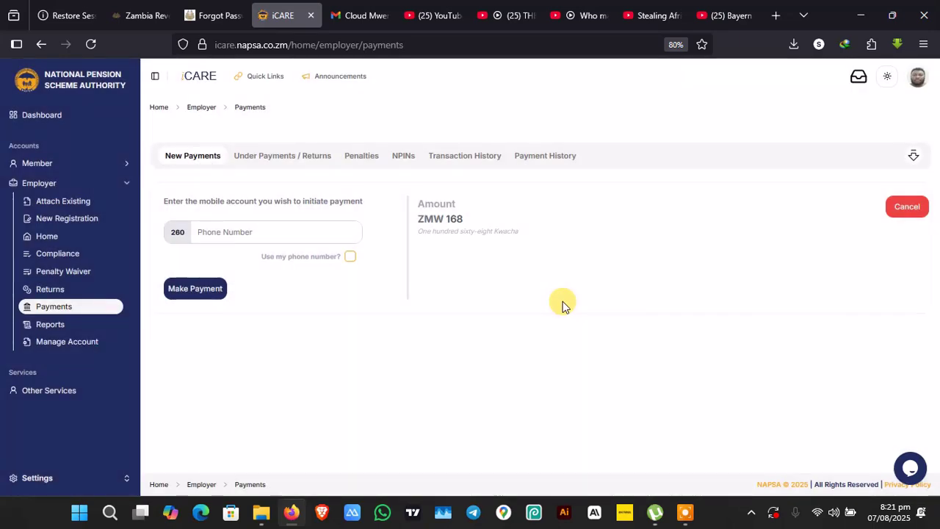
pyautogui.click(308, 231)
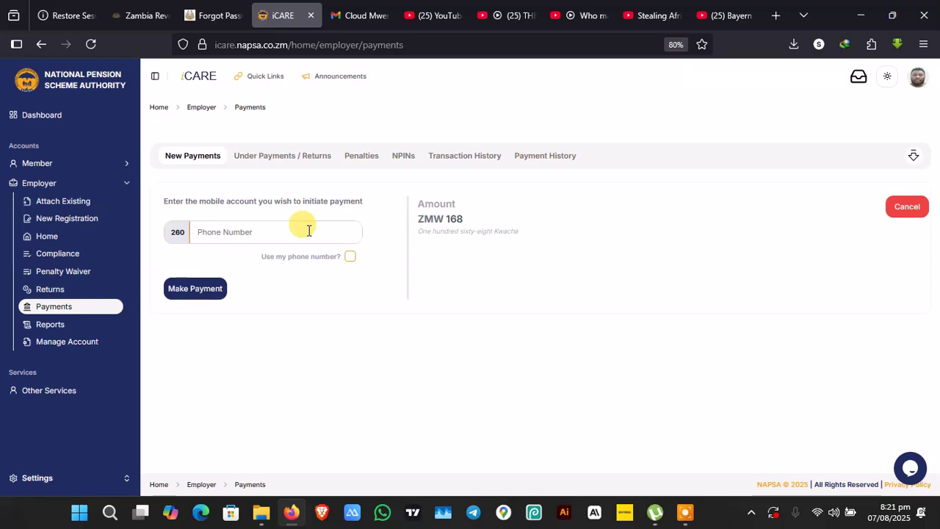
pyautogui.write('9')
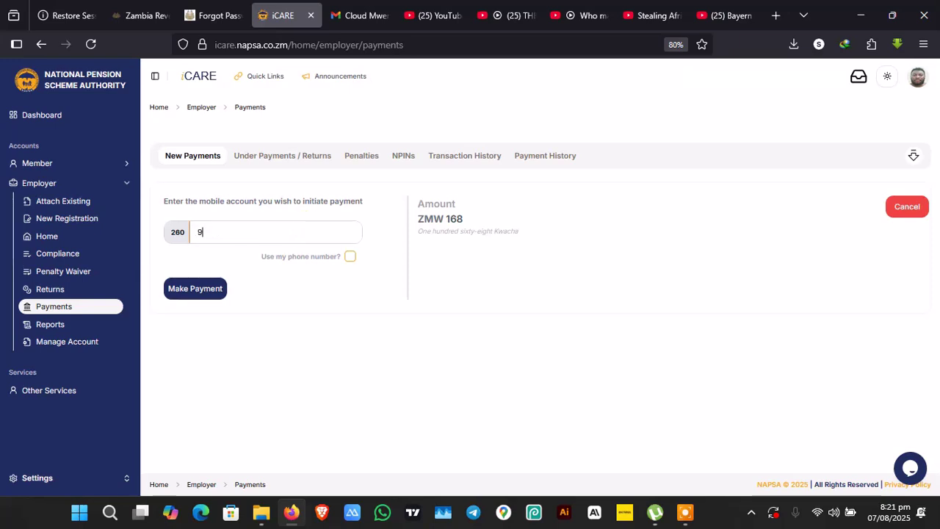
pyautogui.write('67')
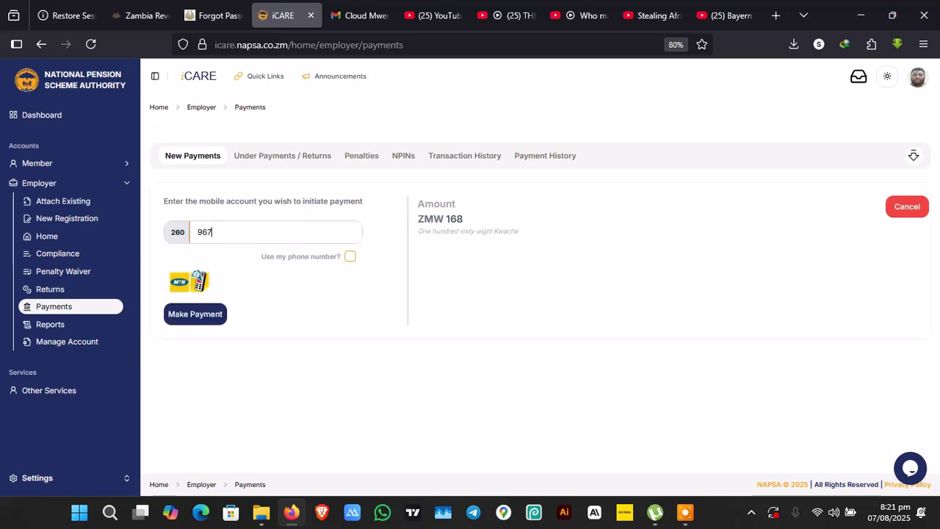
pyautogui.write('47')
pyautogui.press('BackSpace')
pyautogui.press('BackSpace')
pyautogui.press('BackSpace')
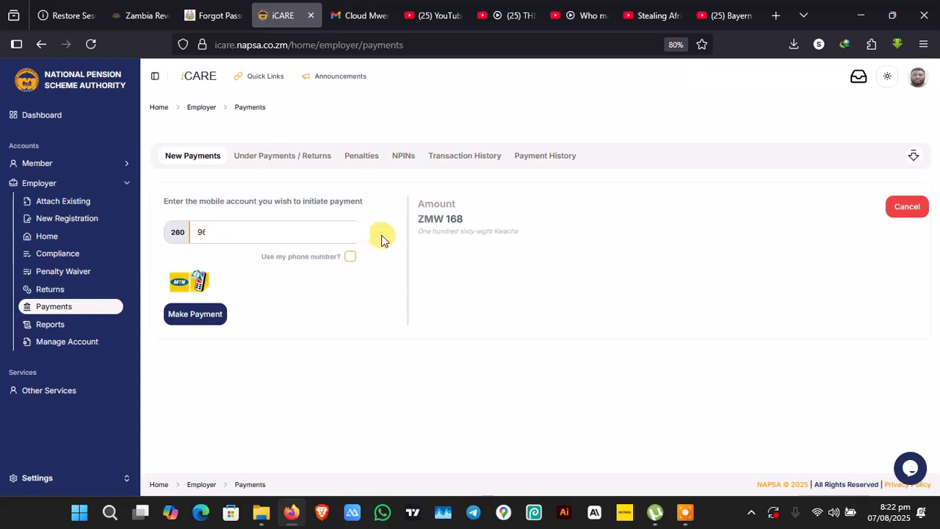
pyautogui.click(213, 319)
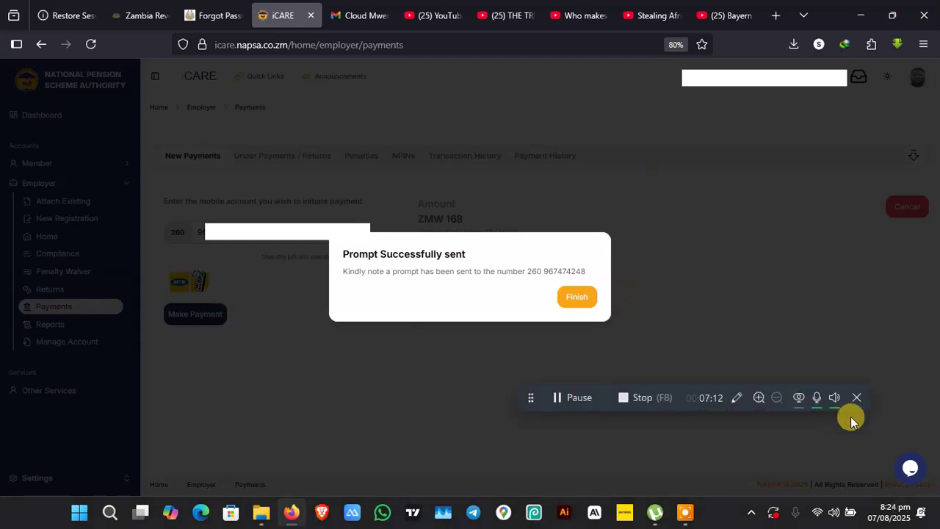
# Dismiss the prompt confirmation and check that the 6/2025 (88.00) and 7/2025 (80.00) returns are Pending NPIN.
pyautogui.click(859, 394)
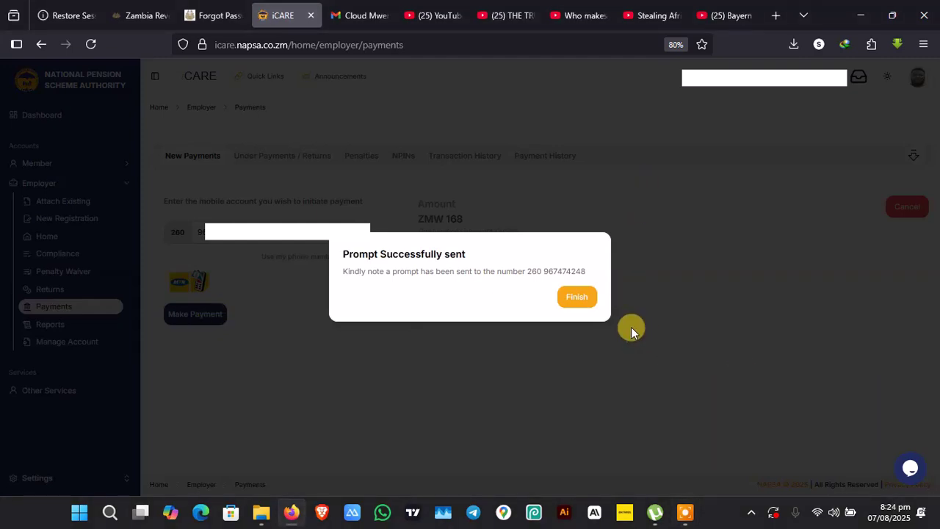
pyautogui.click(585, 299)
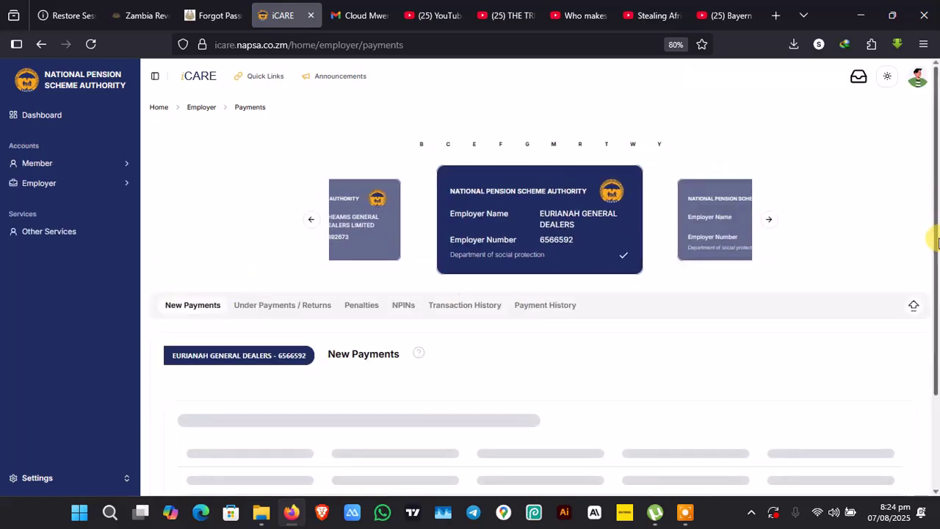
pyautogui.moveTo(931, 199); pyautogui.dragTo(937, 348)
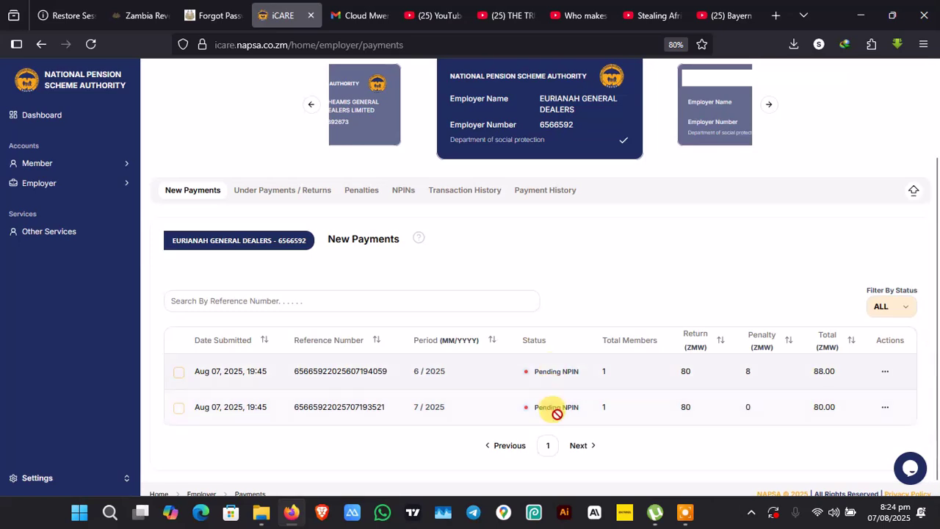
# List pending NPINs and look over the Actions options for the ZMW 168 MTN Mobile Money NPIN.
pyautogui.click(403, 218)
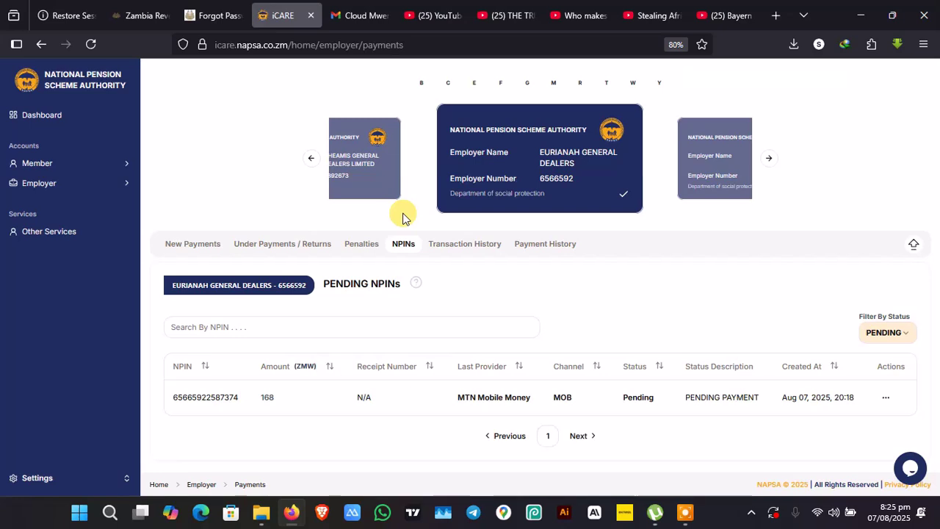
pyautogui.click(885, 399)
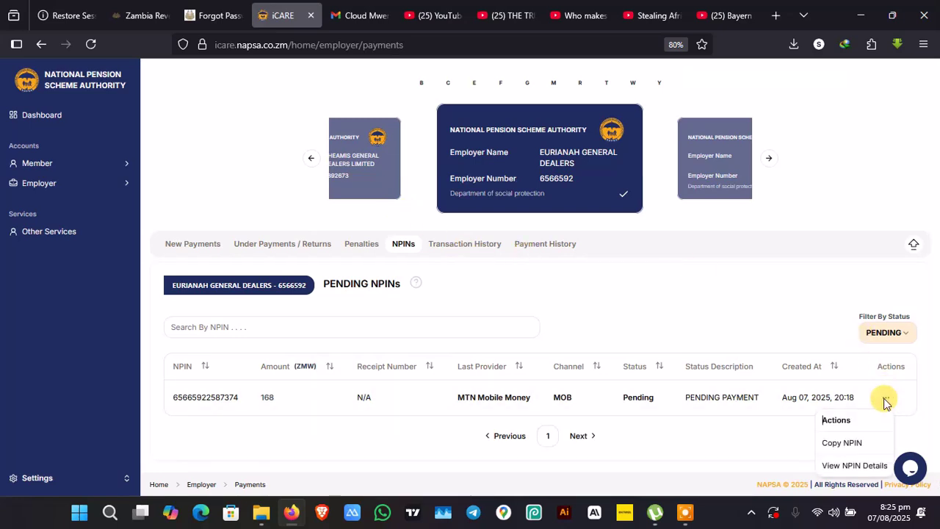
pyautogui.click(706, 418)
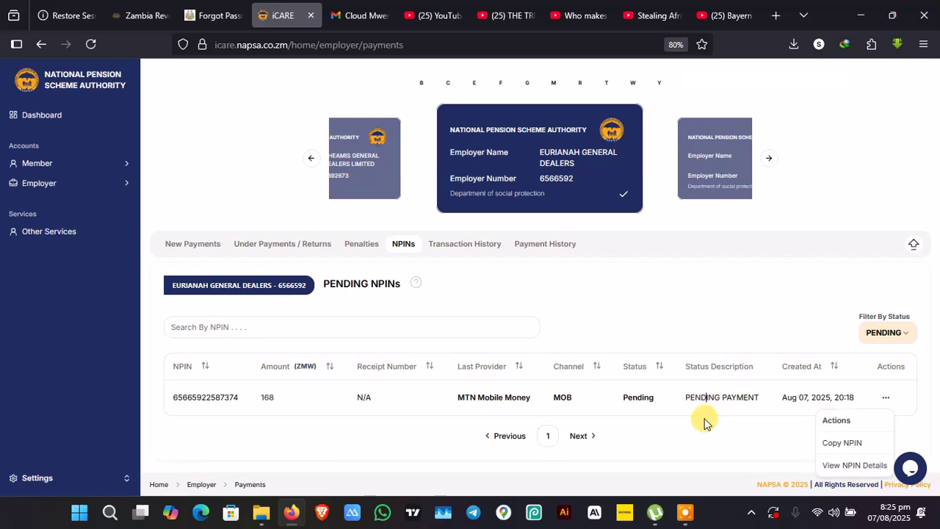